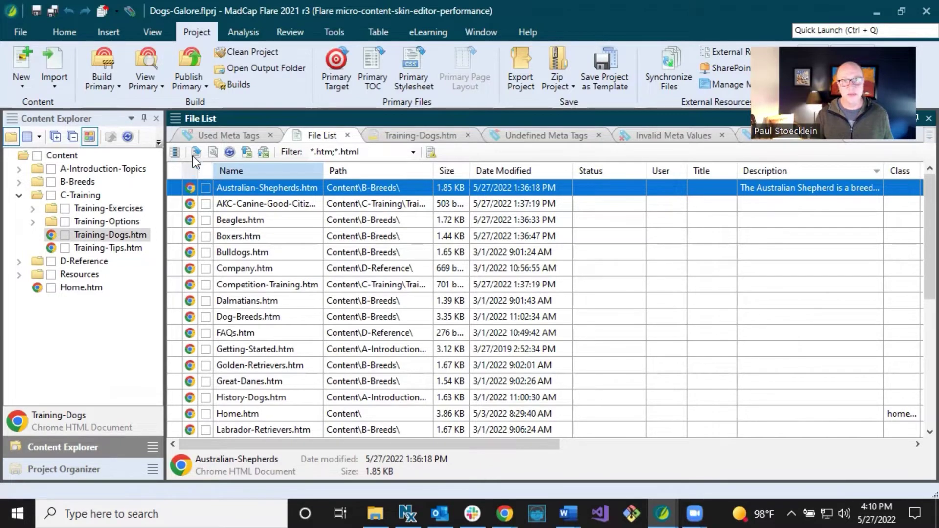
# - Show the Used Meta Tags table listing the Authors tags across the training and breed topics
pyautogui.click(205, 137)
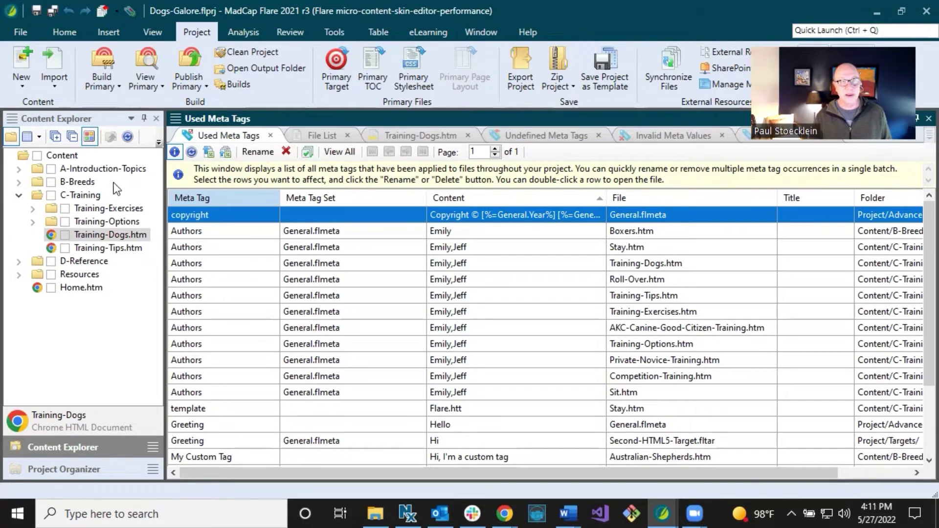
# - Set Getting-Started.htm's General Status meta tag to In Progress in its topic properties
pyautogui.click(18, 170)
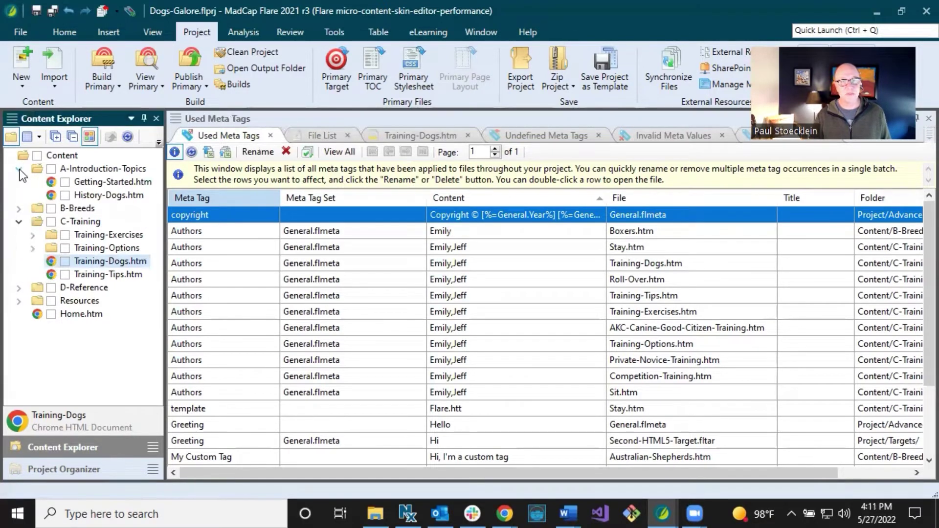
pyautogui.rightClick(104, 183)
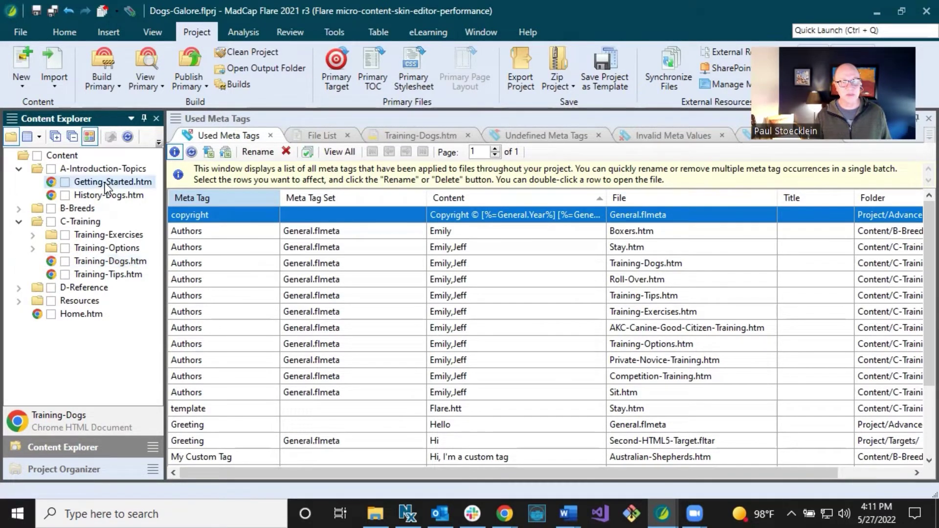
pyautogui.click(142, 379)
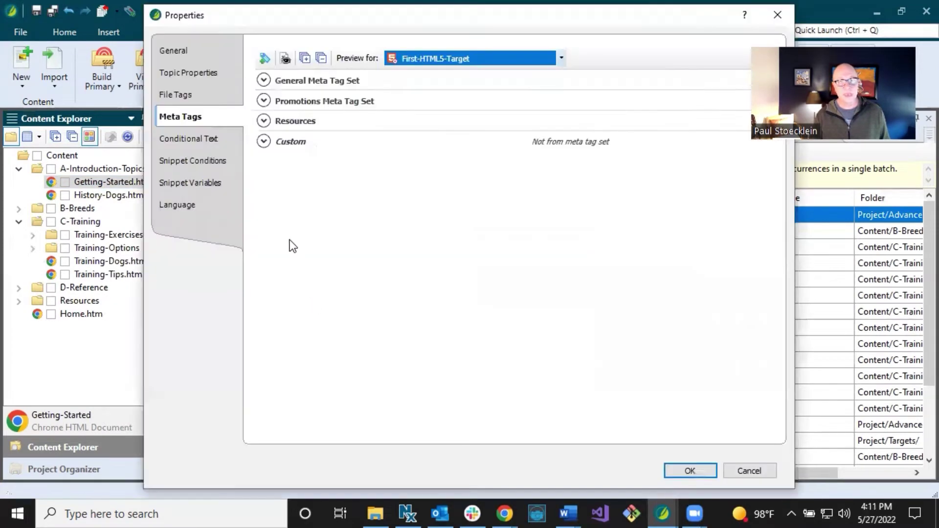
pyautogui.click(264, 81)
pyautogui.scroll(-5, 301, 313)
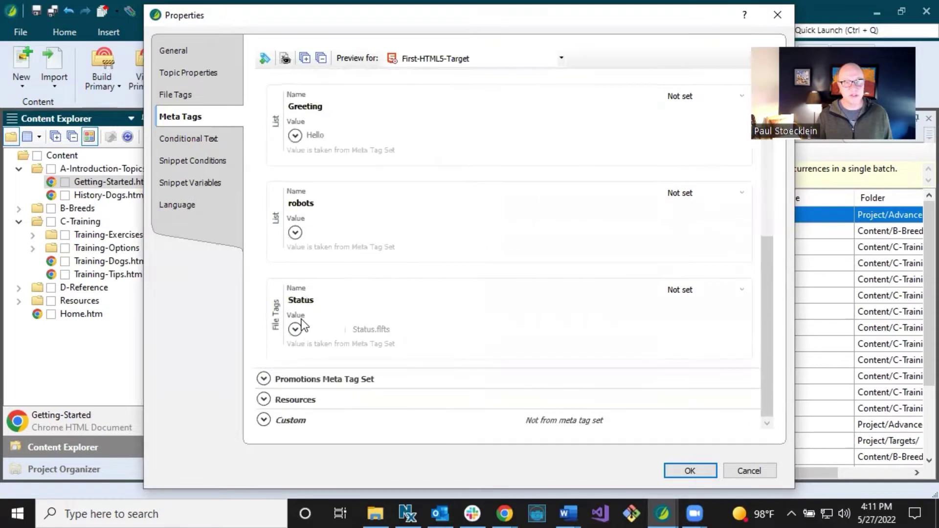
pyautogui.click(295, 329)
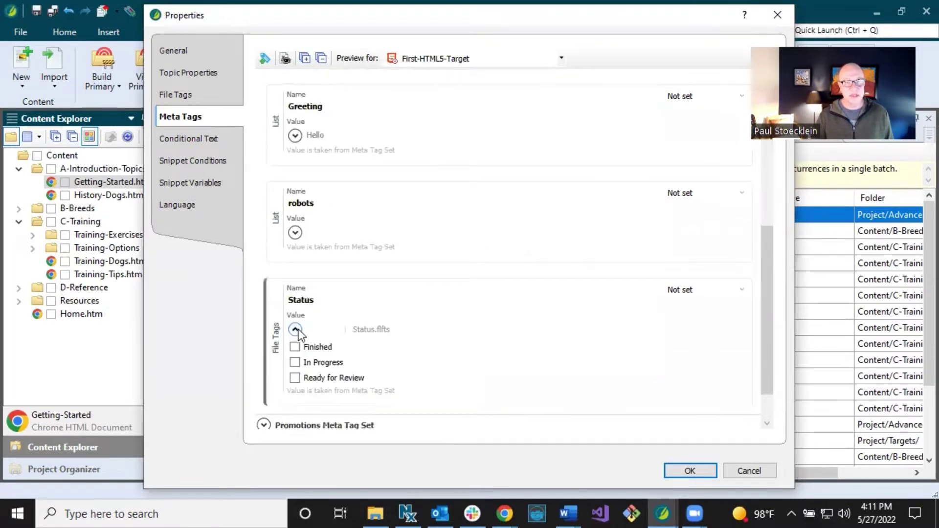
pyautogui.click(295, 363)
pyautogui.click(698, 473)
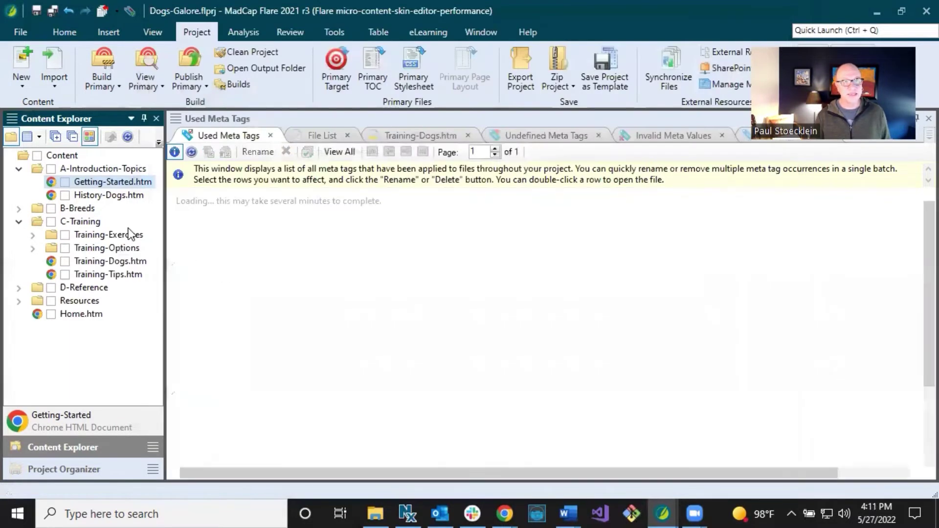
# - Open Getting-Started.htm in the Text Editor and highlight its Status In Progress meta line
pyautogui.click(107, 194)
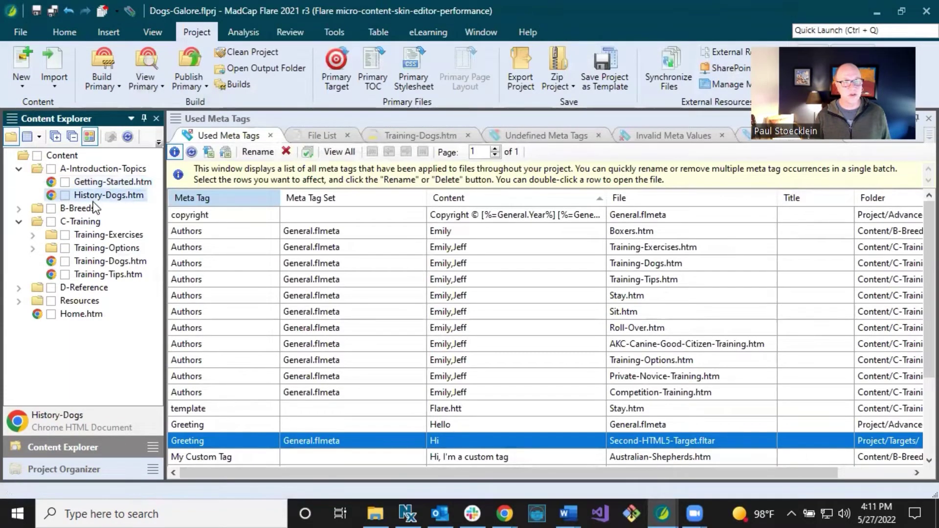
pyautogui.click(108, 181)
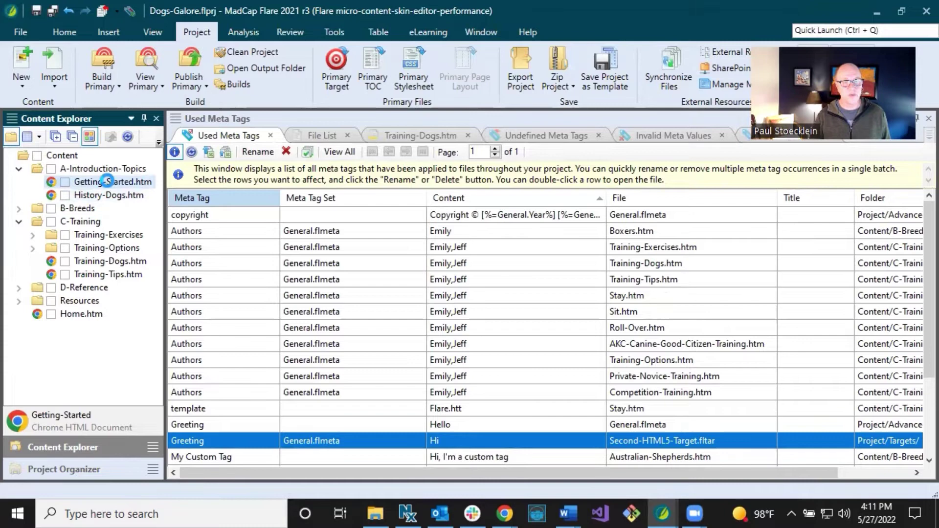
pyautogui.doubleClick(108, 181)
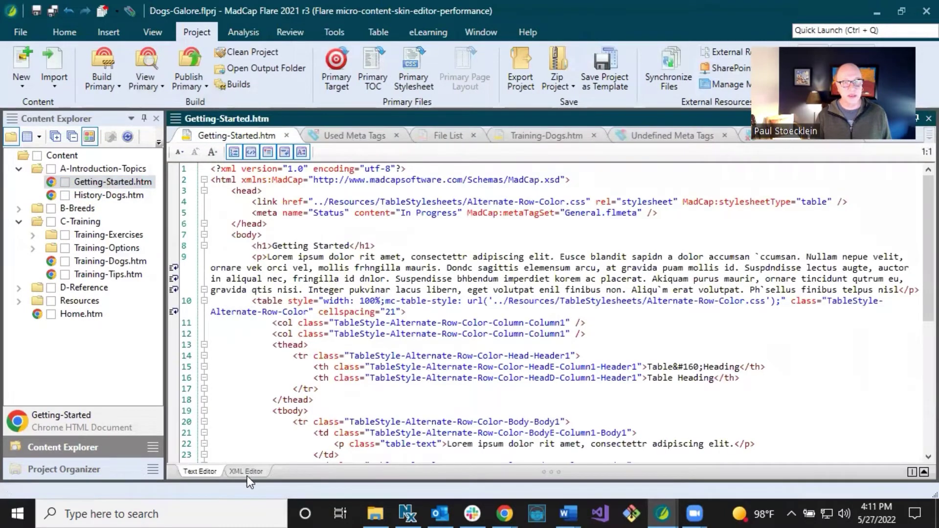
pyautogui.click(247, 472)
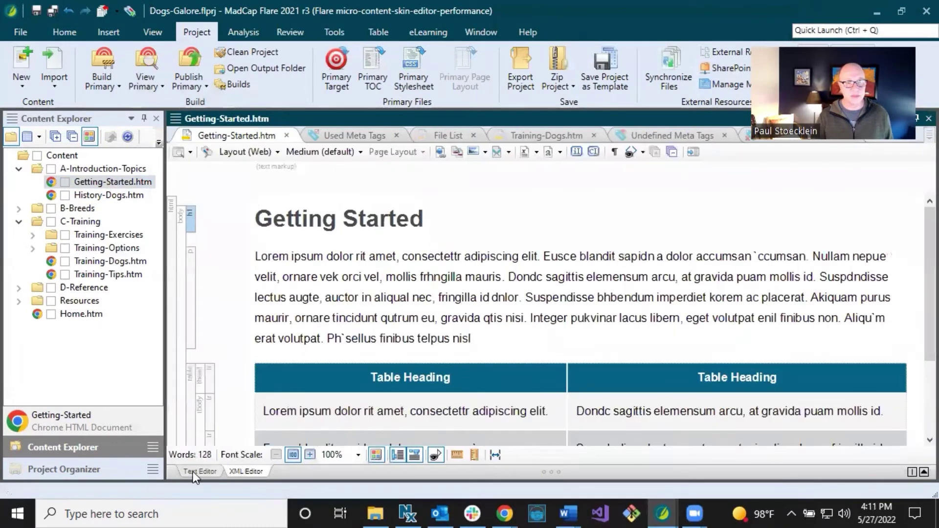
pyautogui.click(191, 471)
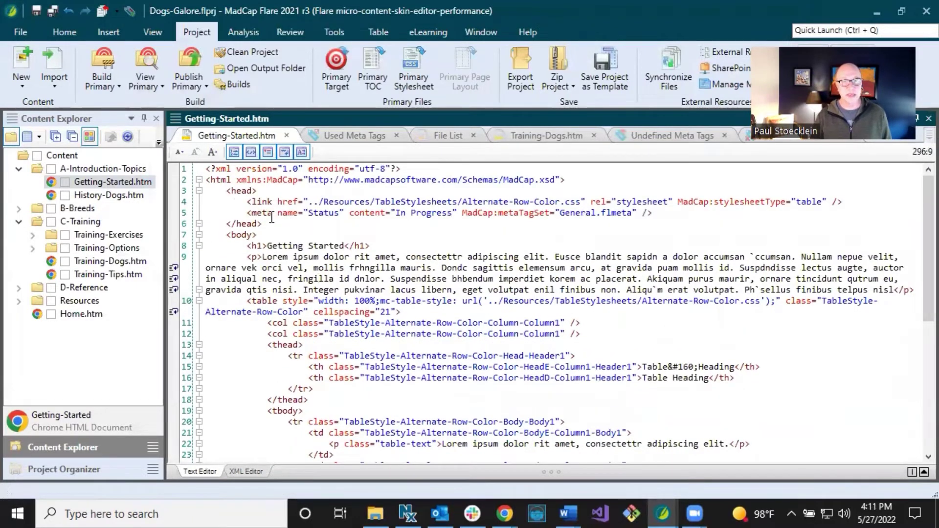
pyautogui.moveTo(246, 213); pyautogui.dragTo(652, 217)
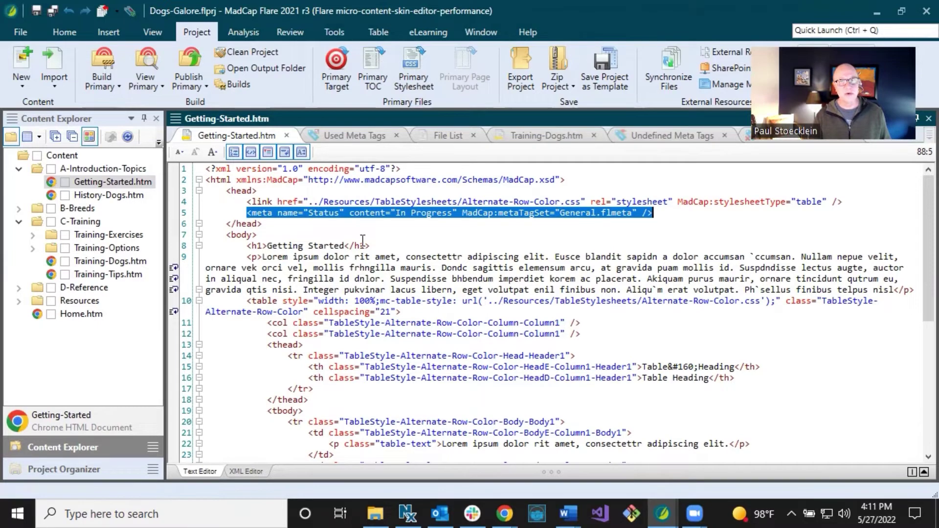
# - Refresh the Used Meta Tags table and select Getting-Started.htm's Status In Progress row
pyautogui.click(352, 136)
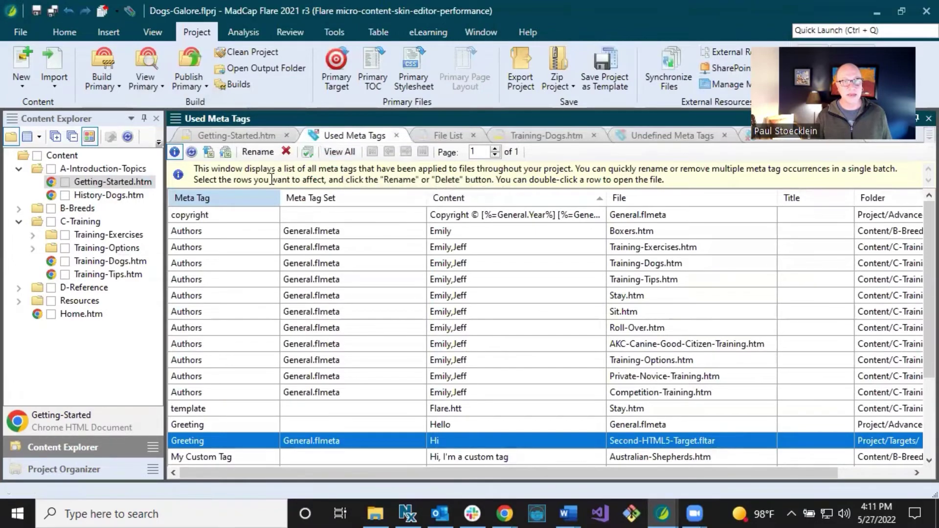
pyautogui.click(193, 153)
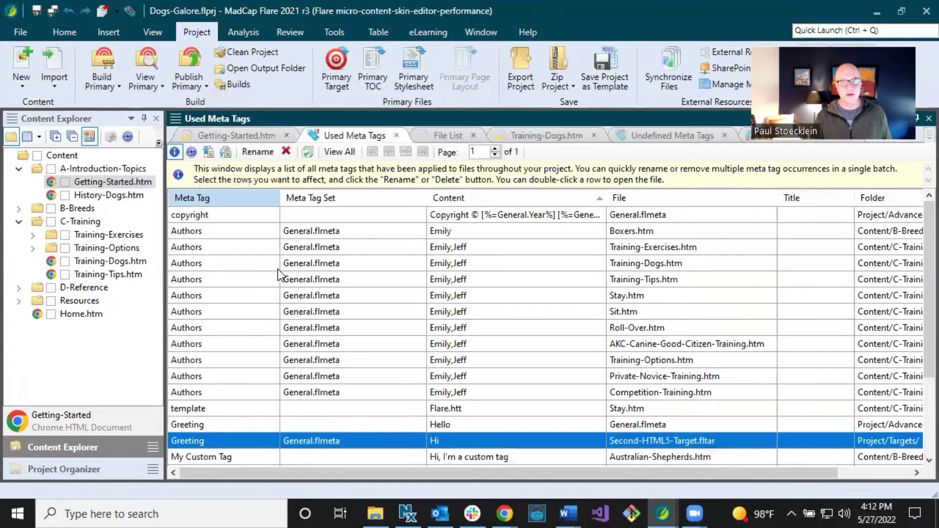
pyautogui.scroll(-3, 273, 268)
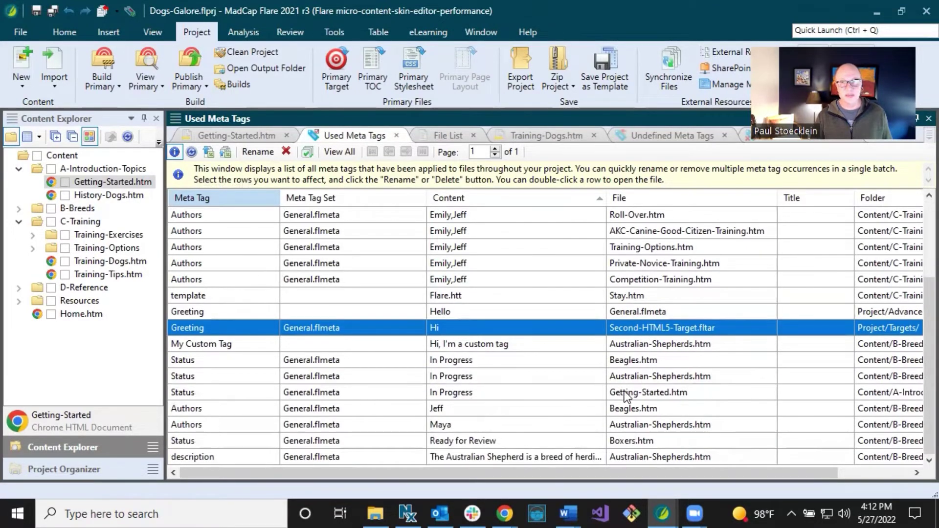
pyautogui.click(655, 392)
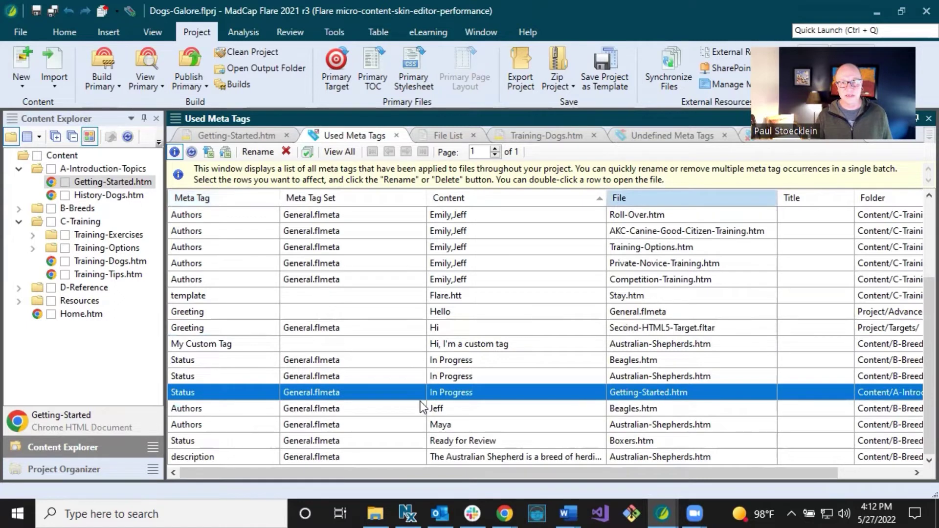
pyautogui.click(85, 195)
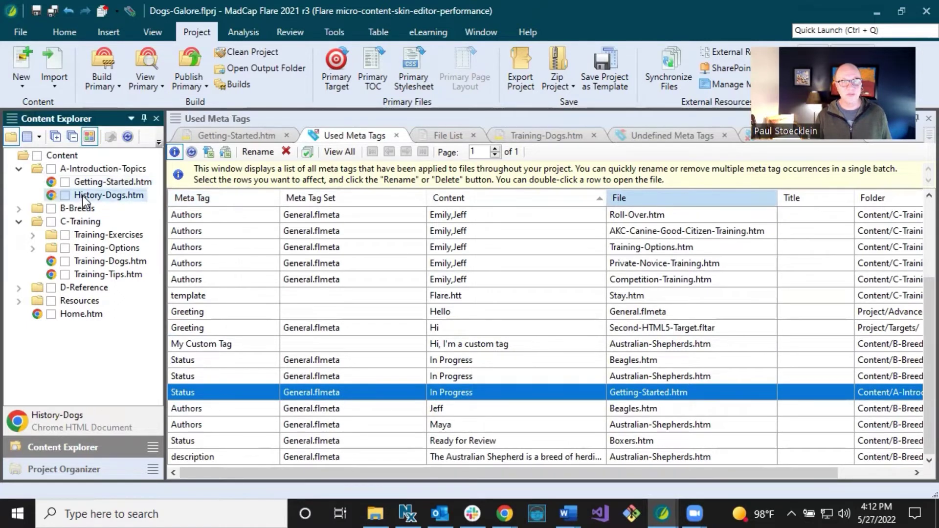
# - Open History-Dogs.htm, check its empty head section, and bring up the topic's options
pyautogui.doubleClick(85, 201)
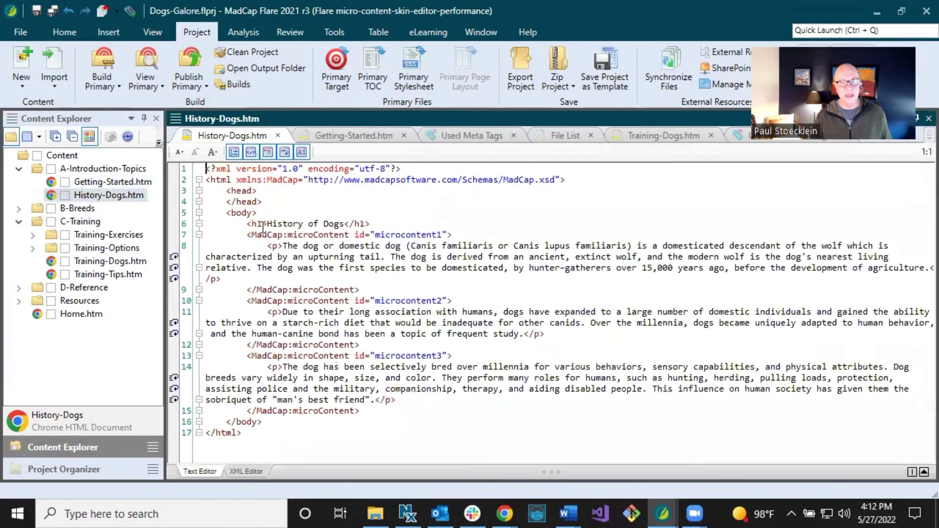
pyautogui.moveTo(263, 202); pyautogui.dragTo(189, 191)
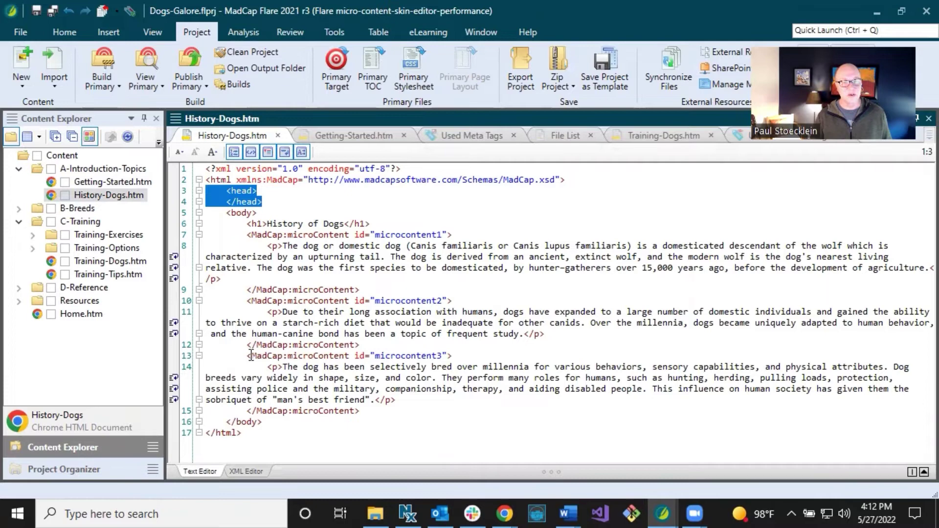
pyautogui.click(251, 469)
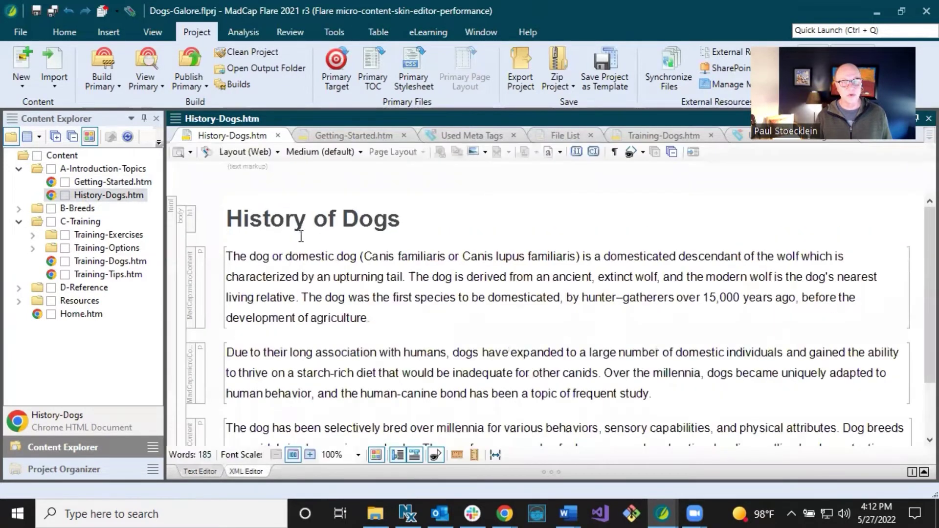
pyautogui.click(306, 223)
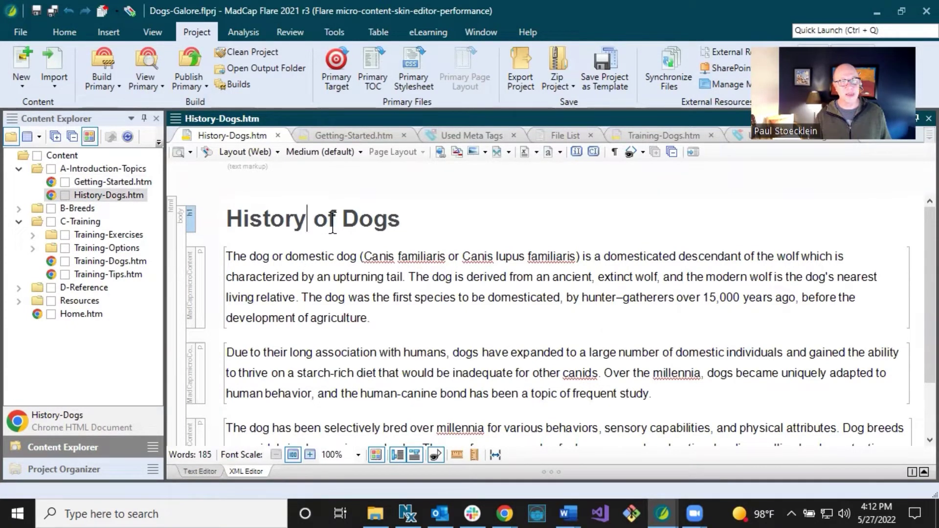
pyautogui.click(103, 197)
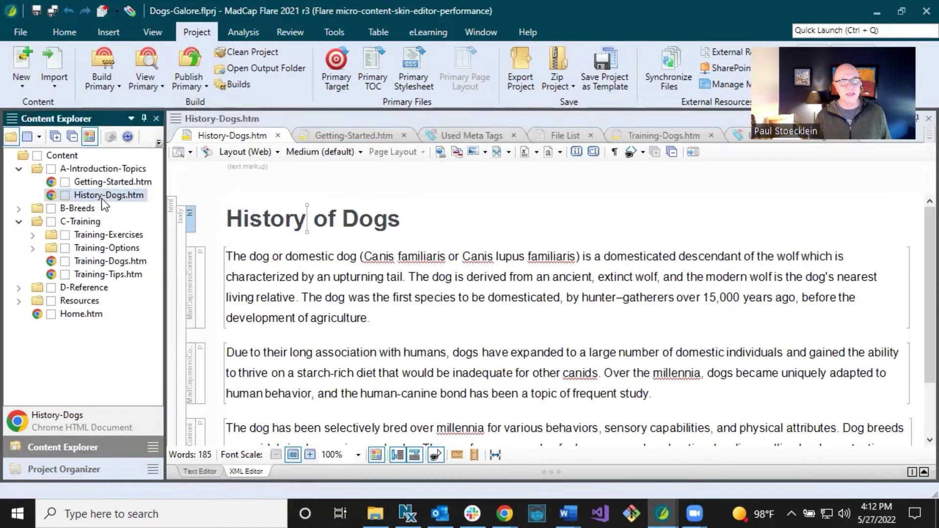
pyautogui.rightClick(103, 199)
# - Review History-Dogs.htm's unset General meta tags, including copyright and Greeting, then cancel unchanged
pyautogui.click(158, 392)
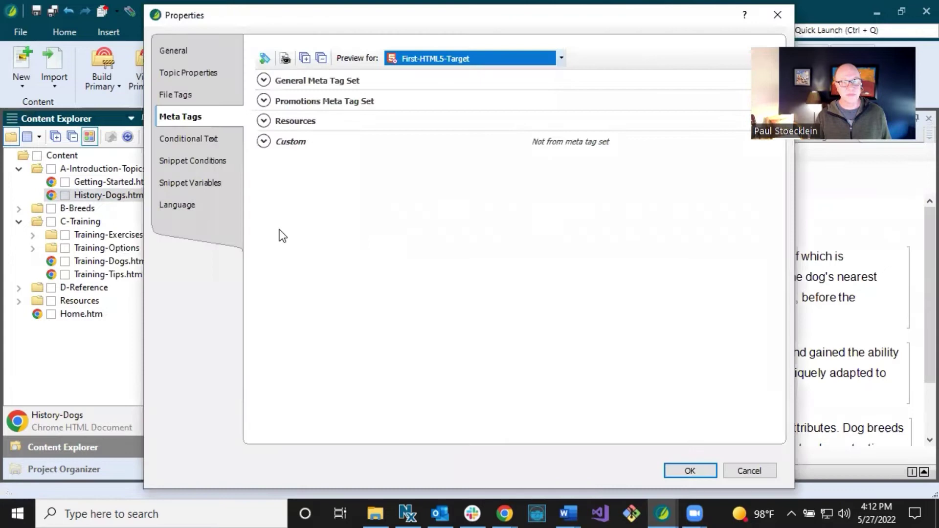
pyautogui.click(263, 81)
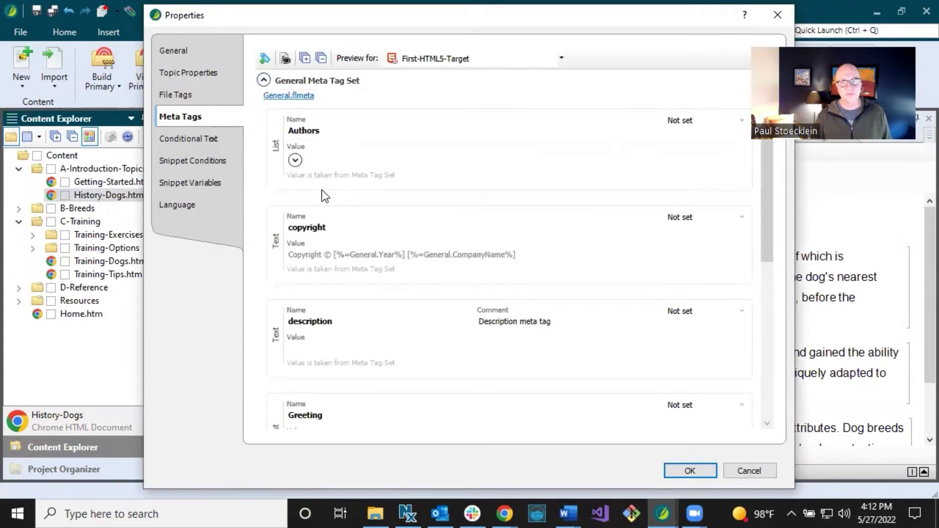
pyautogui.click(295, 160)
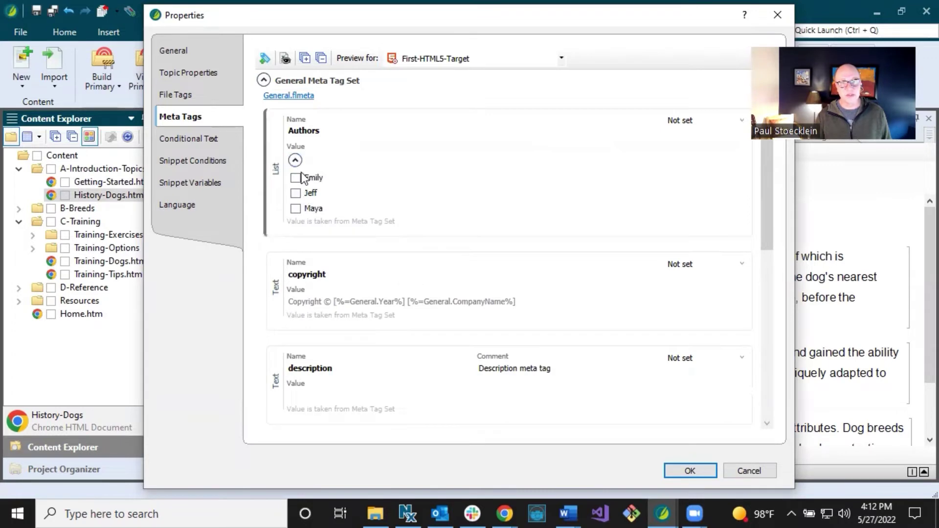
pyautogui.click(295, 161)
pyautogui.scroll(-3, 378, 381)
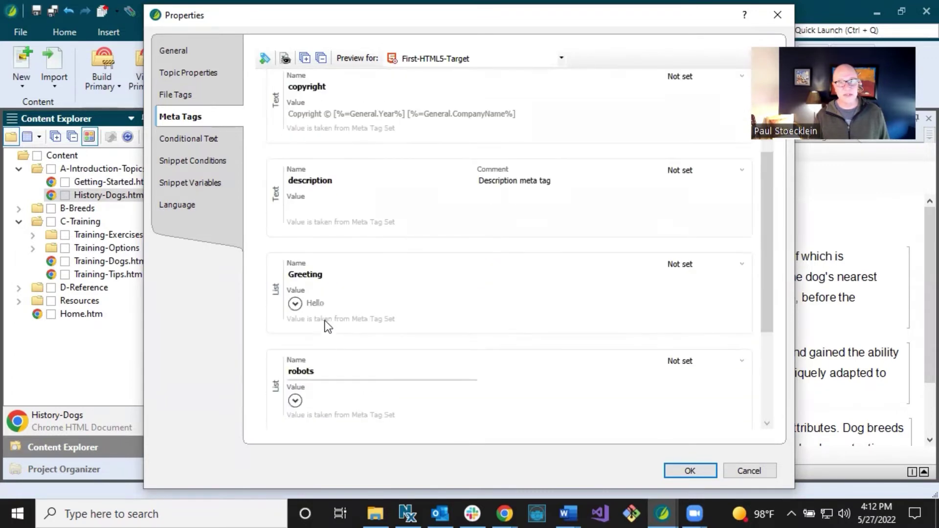
pyautogui.scroll(-4, 308, 313)
pyautogui.click(295, 330)
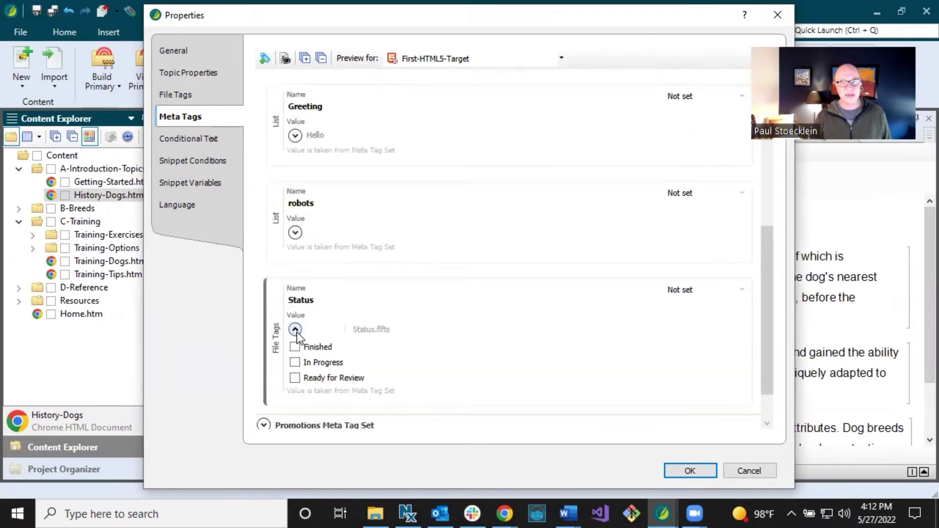
pyautogui.click(295, 330)
pyautogui.scroll(4, 391, 306)
pyautogui.scroll(-1, 391, 306)
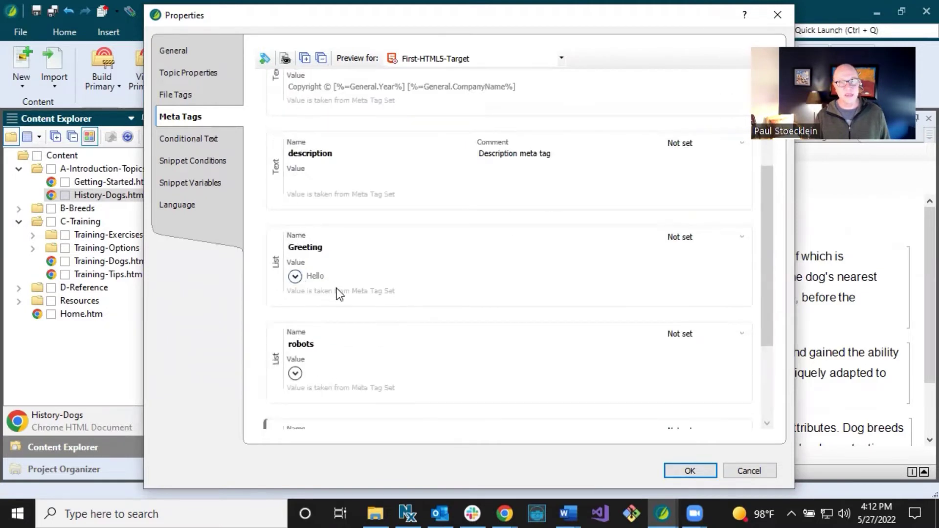
pyautogui.scroll(3, 388, 291)
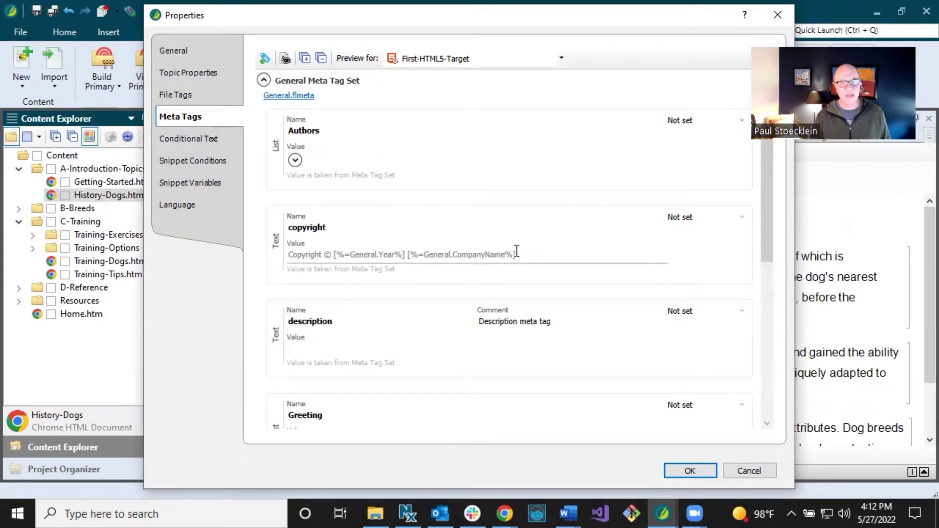
pyautogui.click(749, 470)
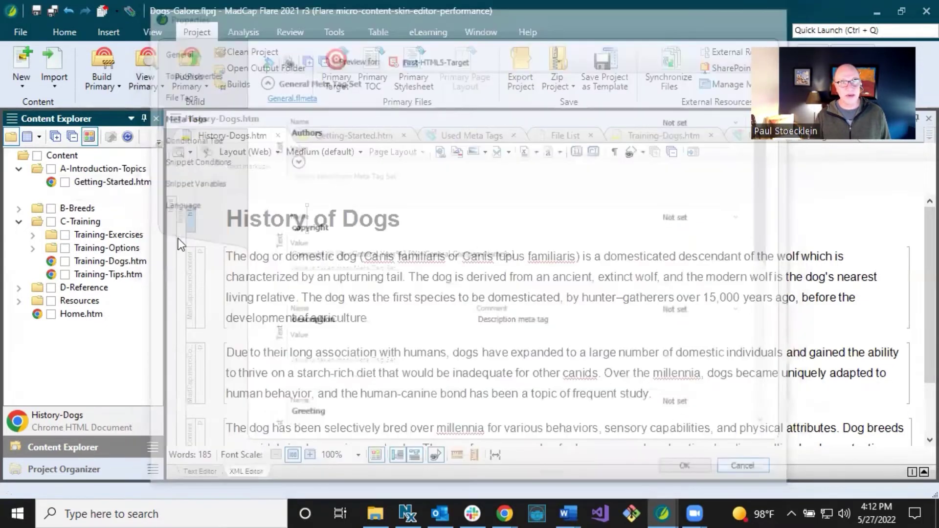
# - Review Getting-Started.htm's General meta tags in its properties and cancel without changes
pyautogui.rightClick(90, 187)
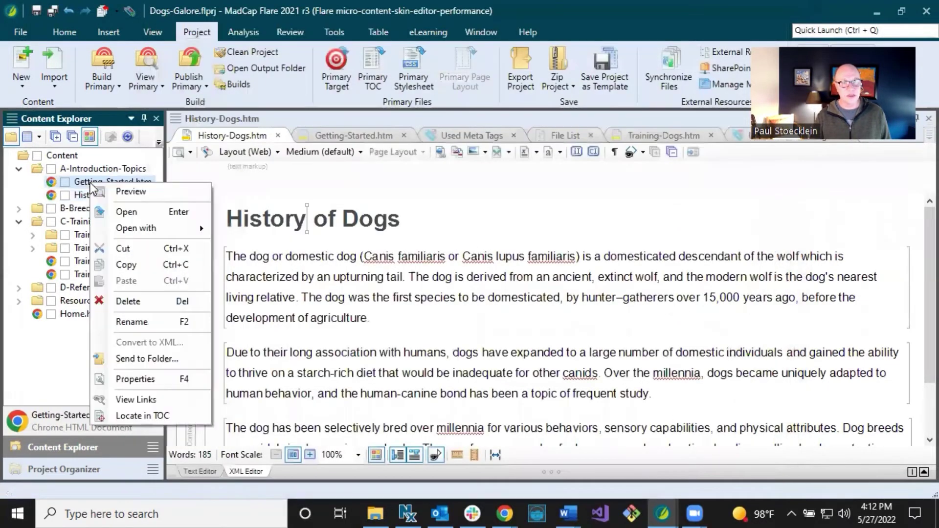
pyautogui.click(154, 378)
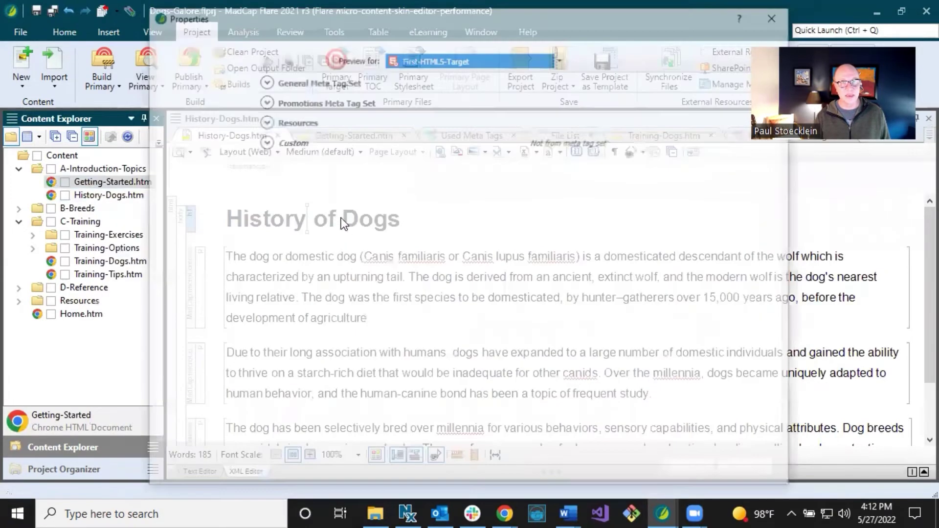
pyautogui.click(264, 81)
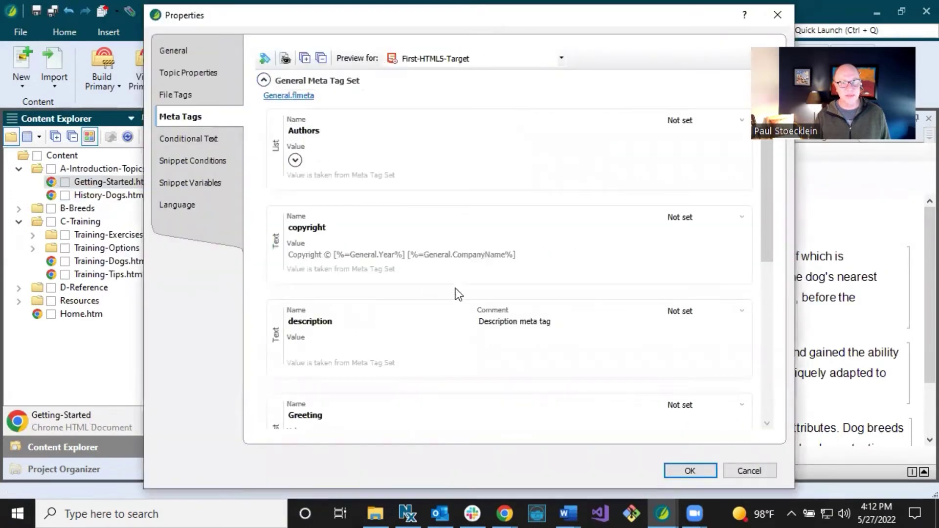
pyautogui.click(731, 464)
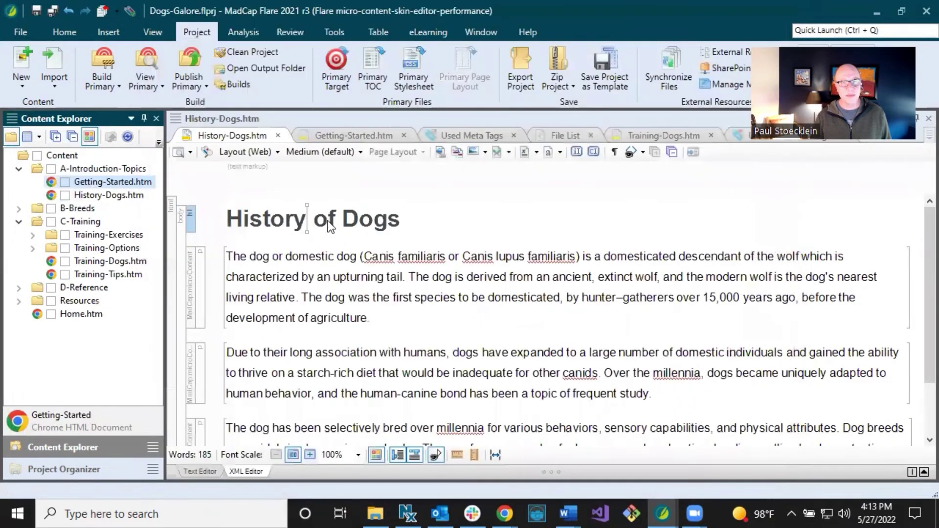
# - Return to Getting-Started.htm's source and inspect the head with its Status meta tag
pyautogui.click(345, 134)
pyautogui.click(300, 212)
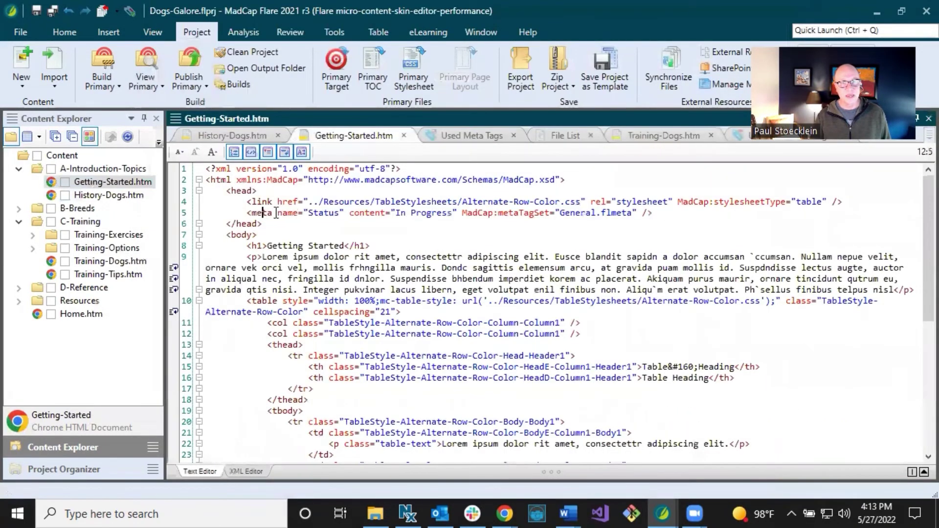
pyautogui.moveTo(262, 223); pyautogui.dragTo(205, 191)
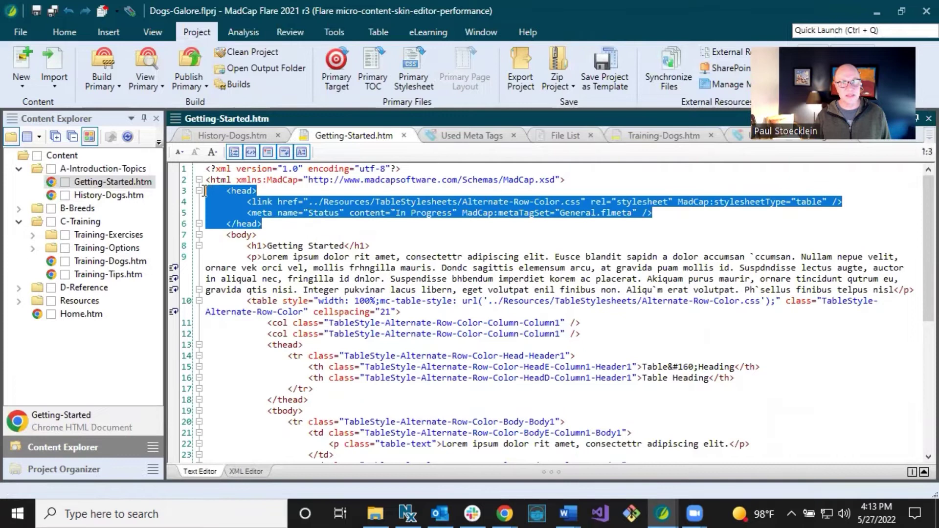
pyautogui.click(252, 198)
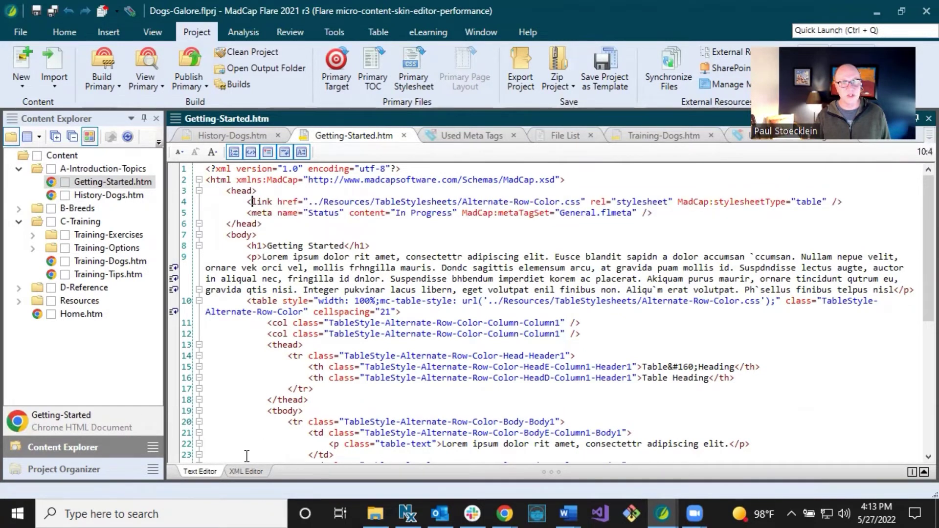
# - Build the First-HTML5-Target output and select the finished build showing Done
pyautogui.click(107, 87)
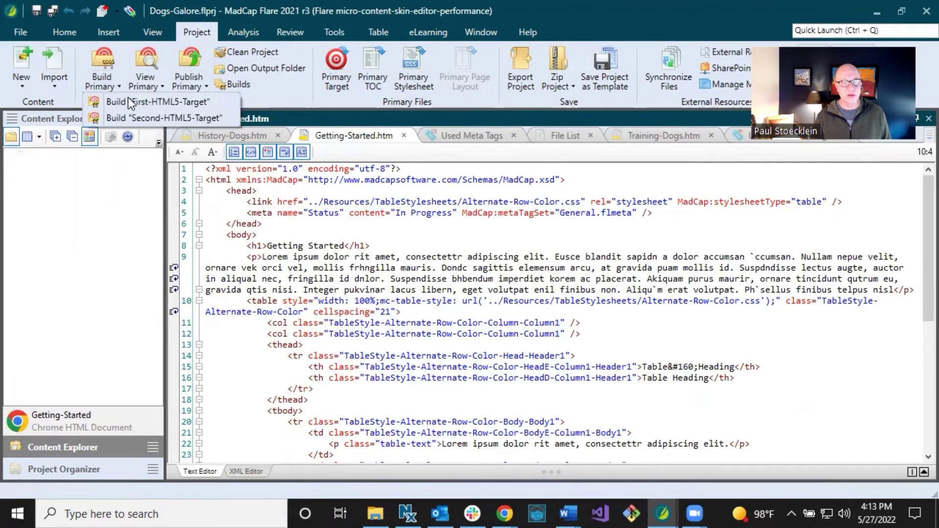
pyautogui.click(110, 101)
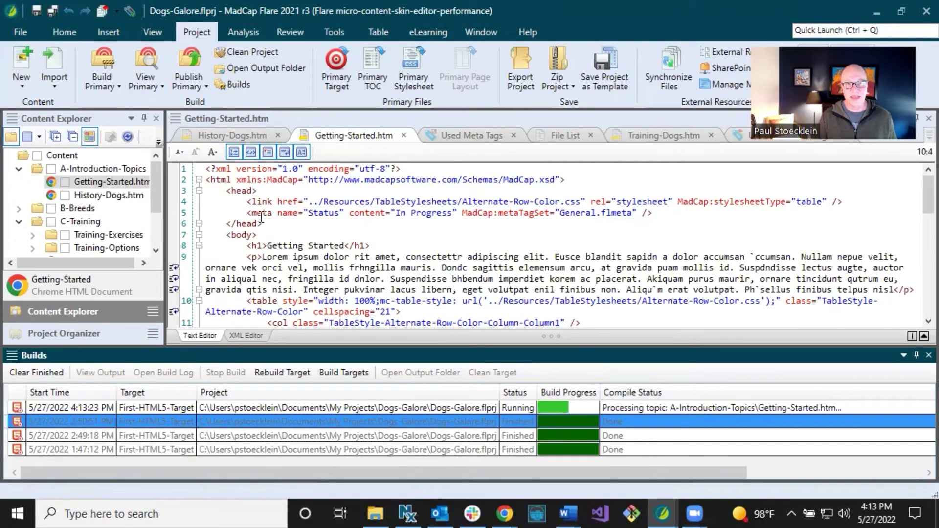
pyautogui.moveTo(264, 223); pyautogui.dragTo(219, 192)
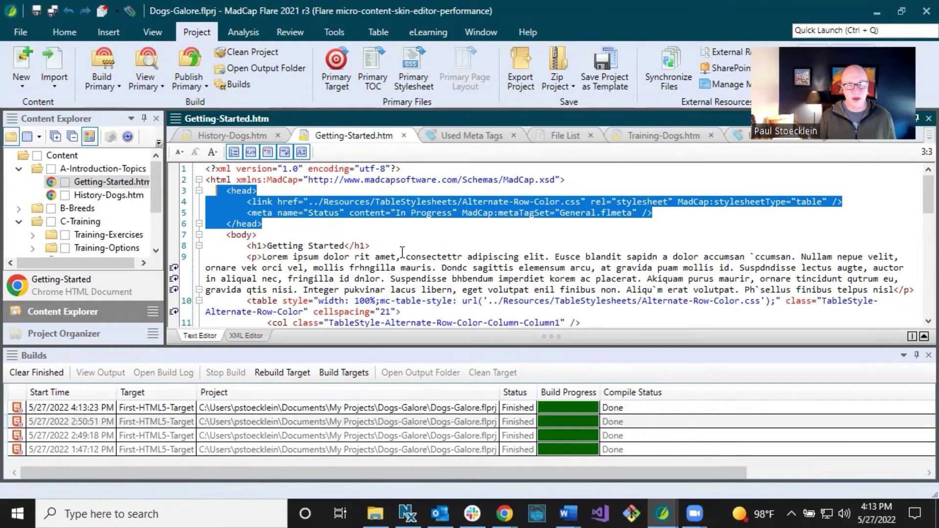
pyautogui.click(392, 407)
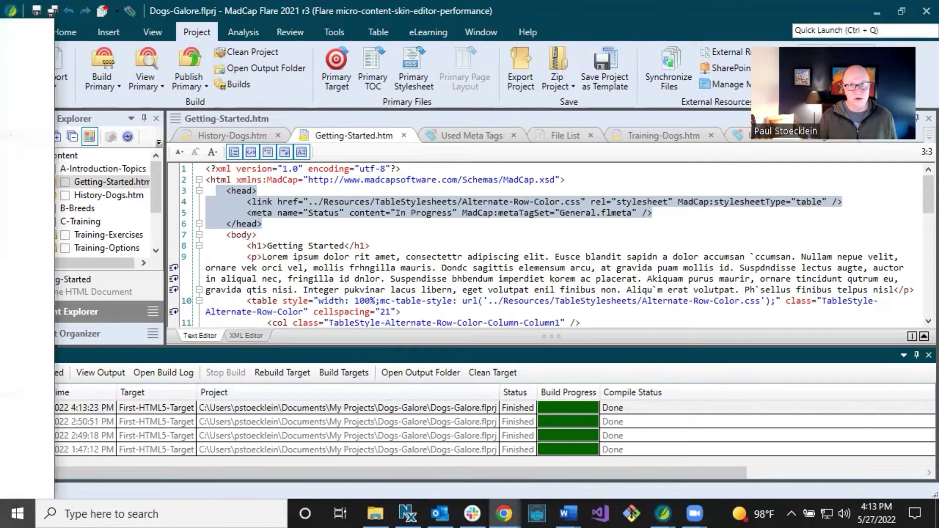
# - Open the built output in maximized Chrome and view the Getting Started page's source
pyautogui.click(100, 372)
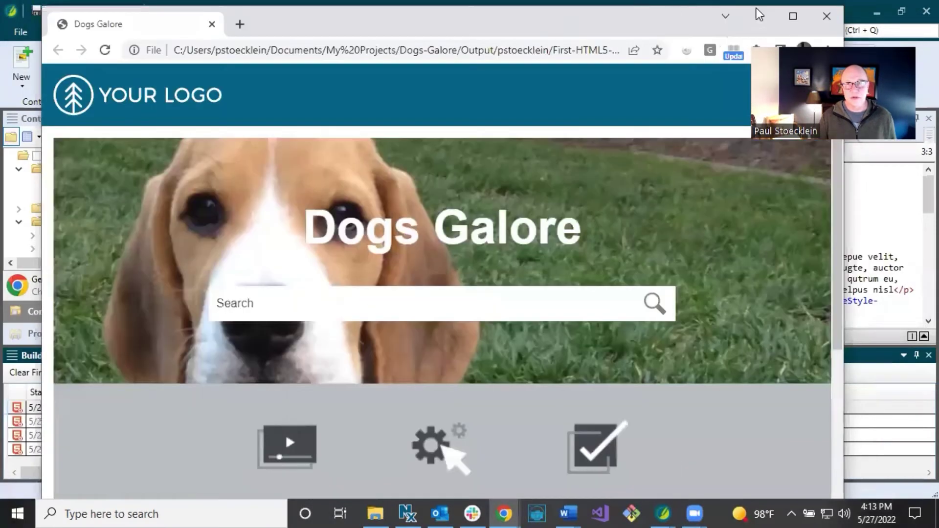
pyautogui.click(792, 17)
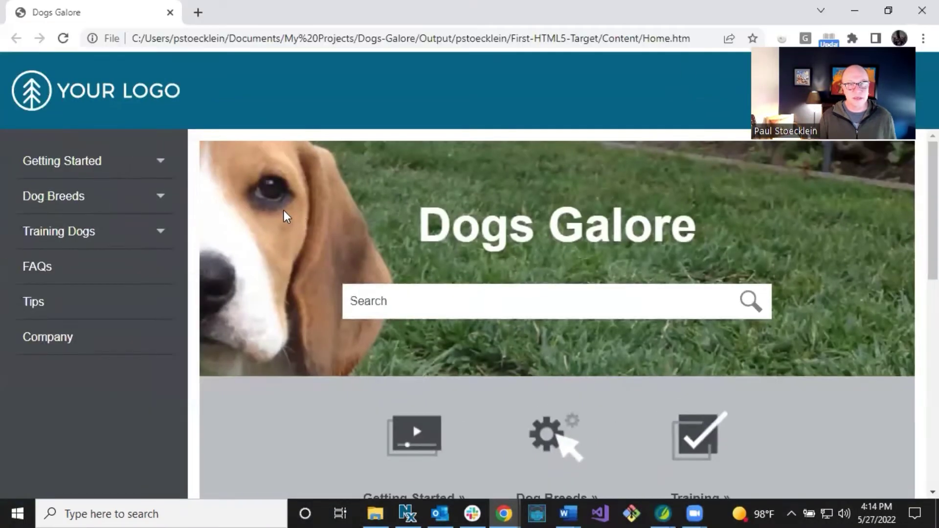
pyautogui.click(65, 168)
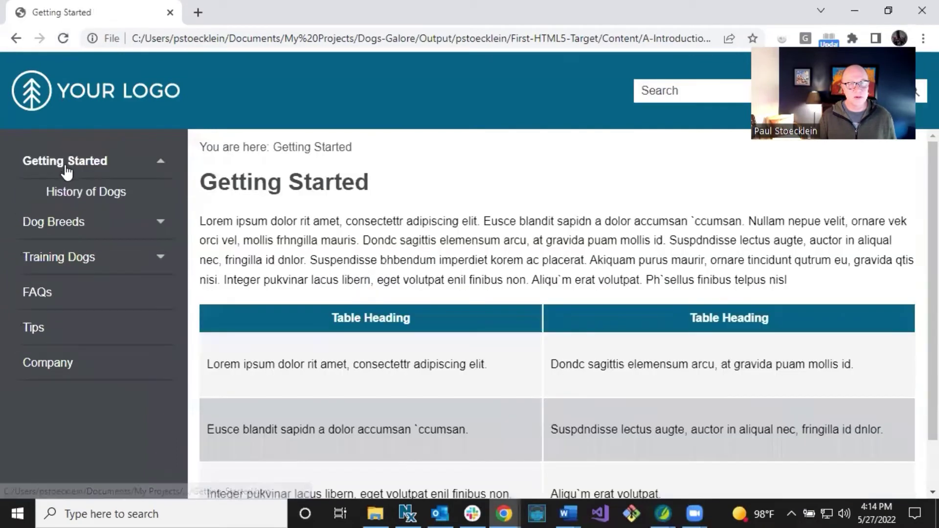
pyautogui.rightClick(394, 220)
pyautogui.click(449, 383)
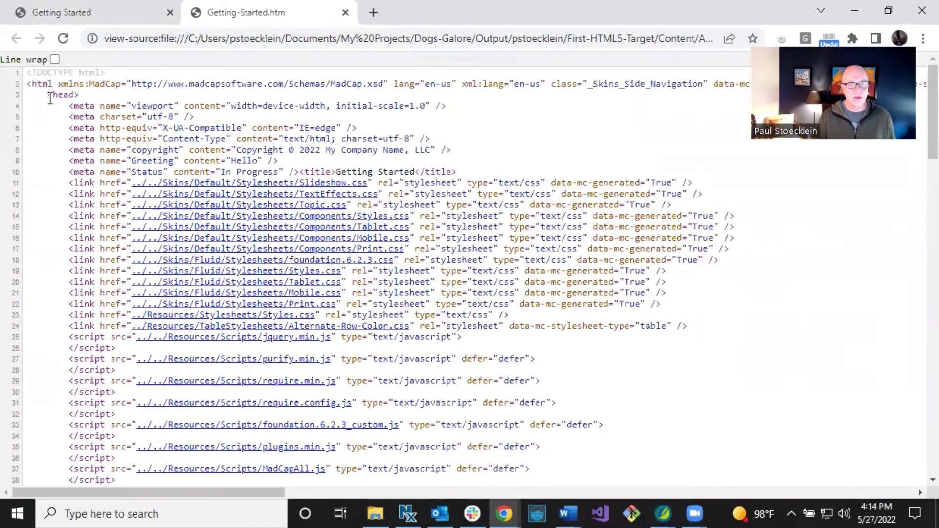
# - Highlight the copyright, Greeting and viewport meta tags in the Getting Started page source
pyautogui.moveTo(47, 94); pyautogui.dragTo(200, 404)
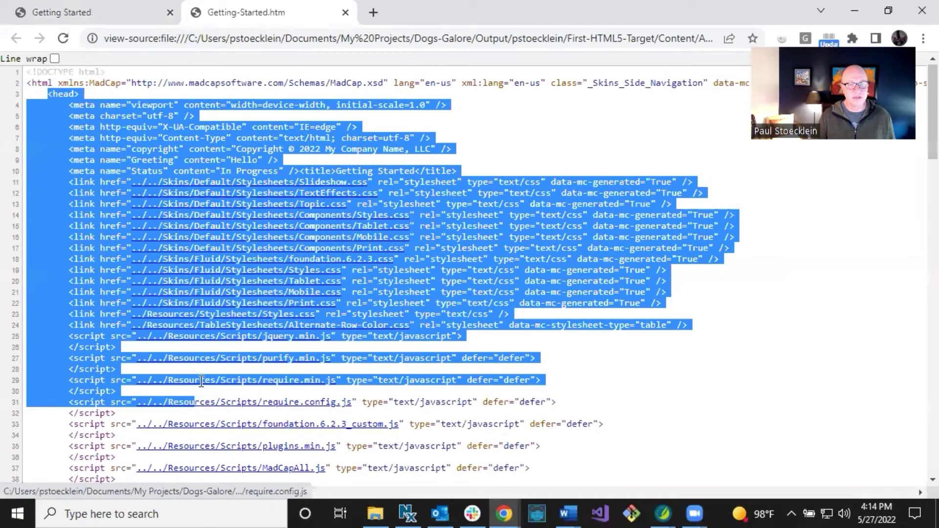
pyautogui.scroll(-5, 201, 391)
pyautogui.scroll(5, 203, 372)
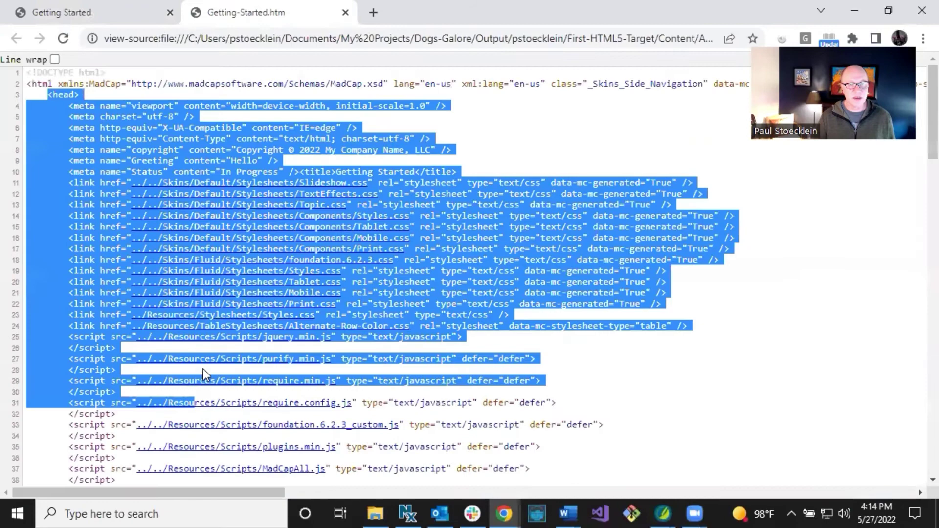
pyautogui.click(111, 118)
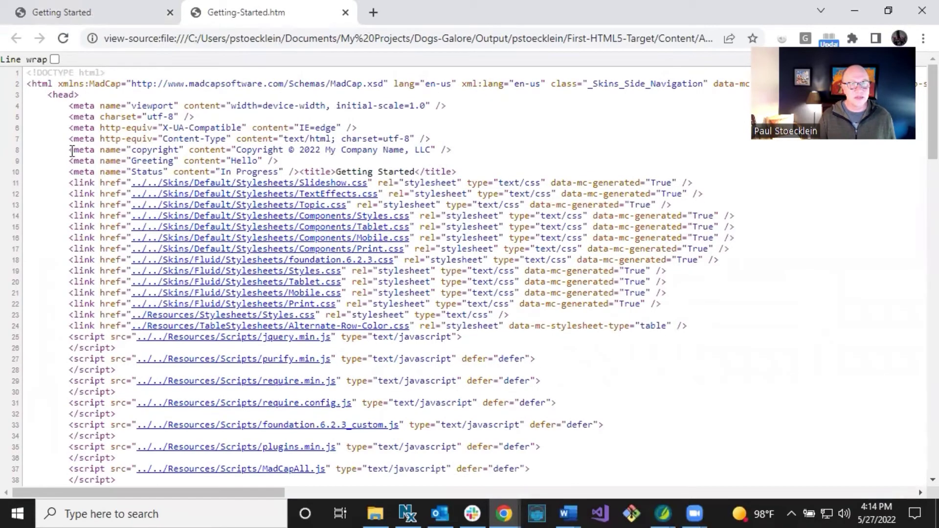
pyautogui.moveTo(69, 149); pyautogui.dragTo(226, 150)
pyautogui.moveTo(288, 153); pyautogui.dragTo(457, 151)
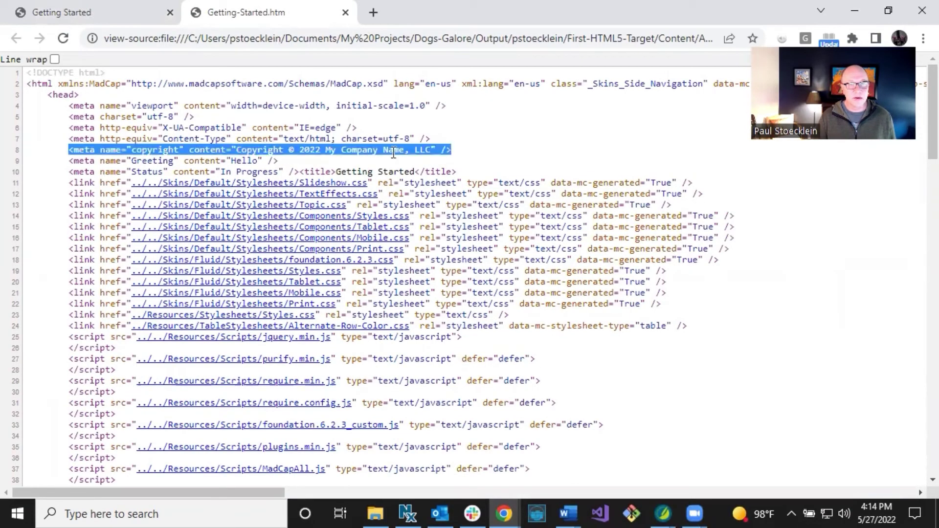
pyautogui.moveTo(282, 162); pyautogui.dragTo(300, 171)
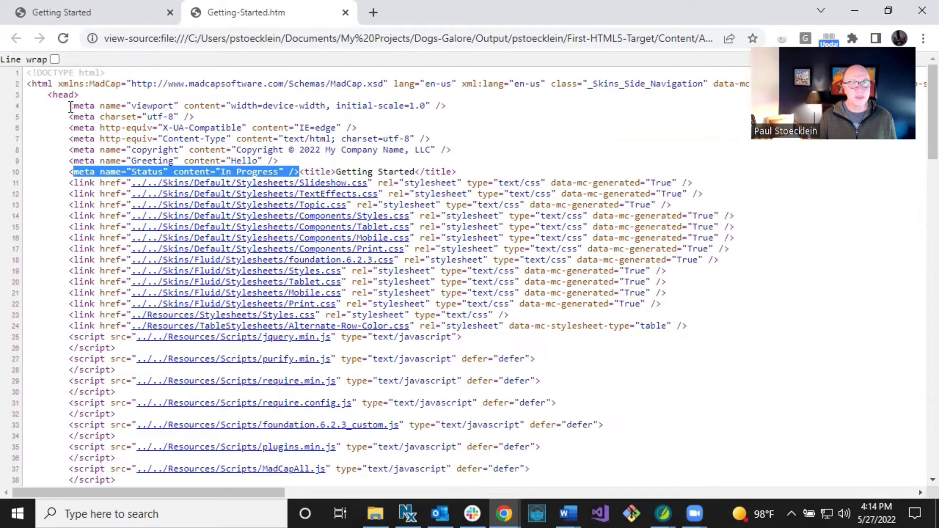
pyautogui.moveTo(71, 106); pyautogui.dragTo(179, 106)
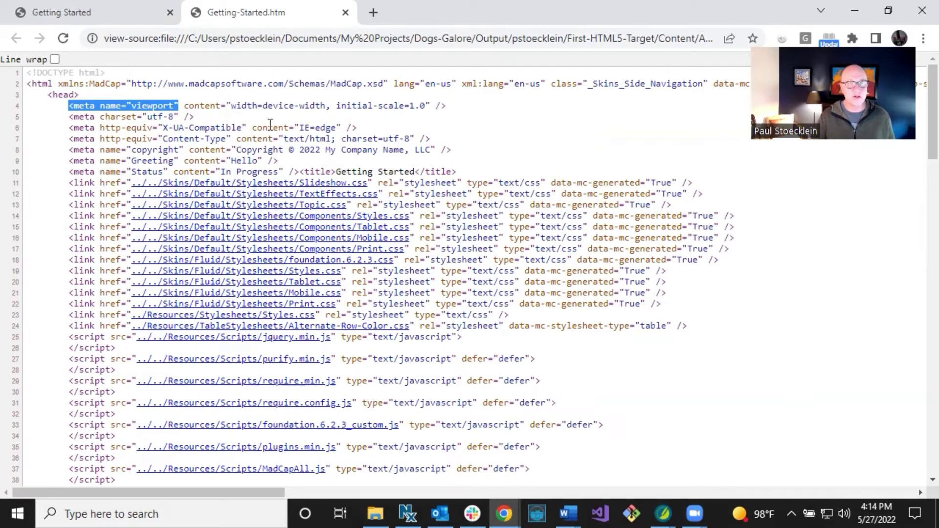
# - Go to the History of Dogs page in the built output and view its page source
pyautogui.click(93, 13)
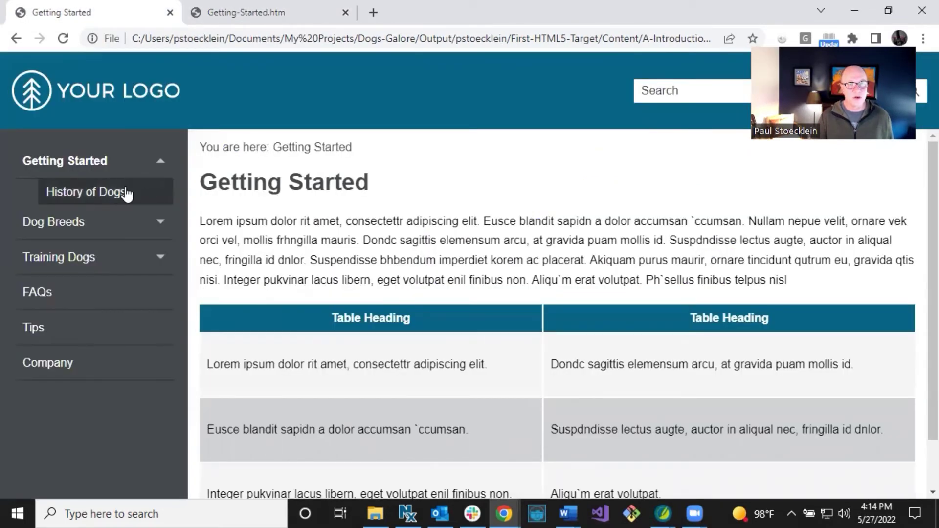
pyautogui.click(112, 192)
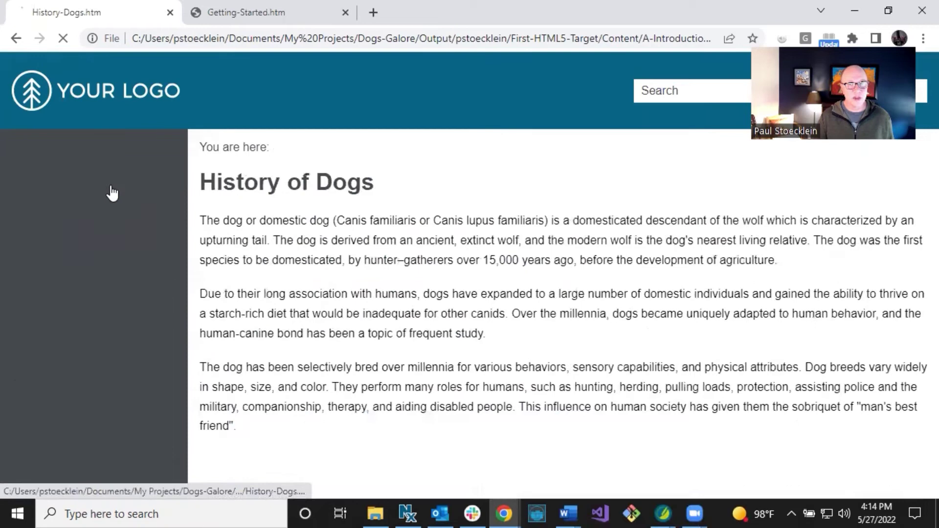
pyautogui.rightClick(293, 184)
pyautogui.click(354, 351)
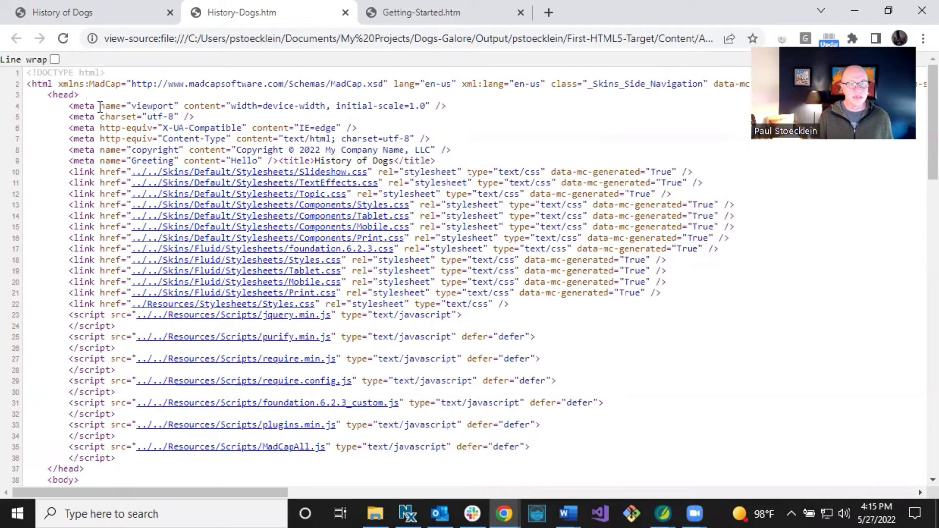
# - Highlight the inherited copyright and Greeting meta tags on lines 8 and 9
pyautogui.doubleClick(97, 106)
pyautogui.moveTo(110, 104); pyautogui.dragTo(163, 103)
pyautogui.click(169, 121)
pyautogui.moveTo(74, 149); pyautogui.dragTo(193, 149)
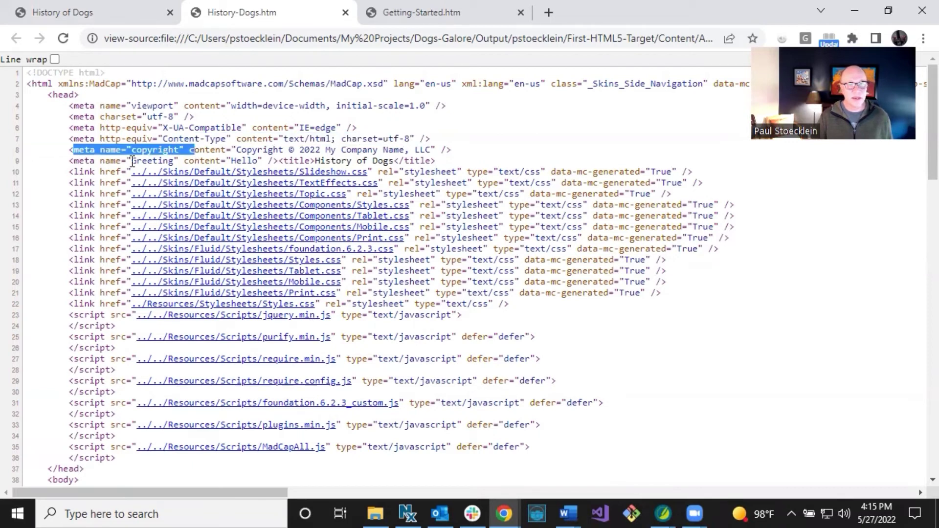
pyautogui.moveTo(67, 162); pyautogui.dragTo(178, 162)
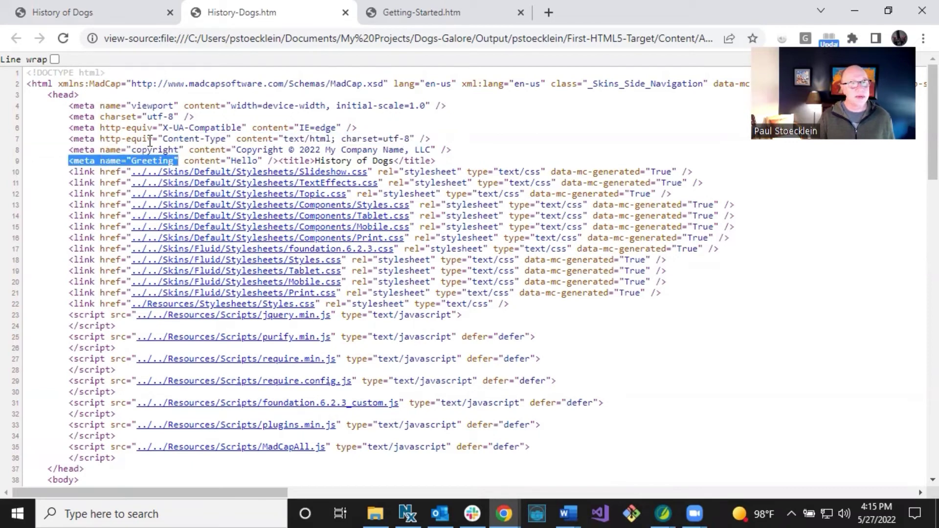